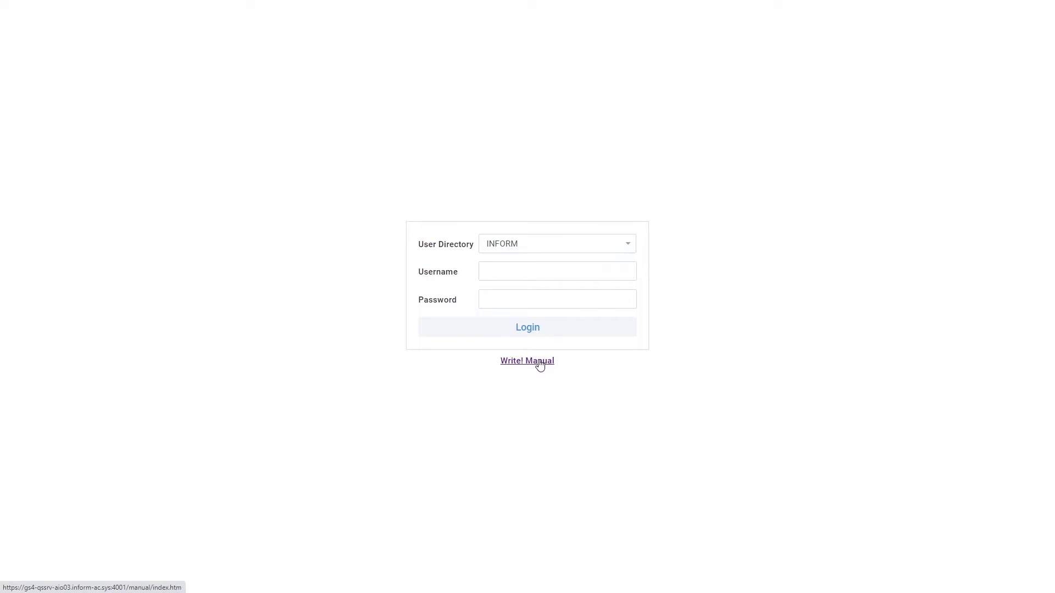
Step: Log in through the Write! Manual link and re-save the facts endpoint's settings
click(539, 362)
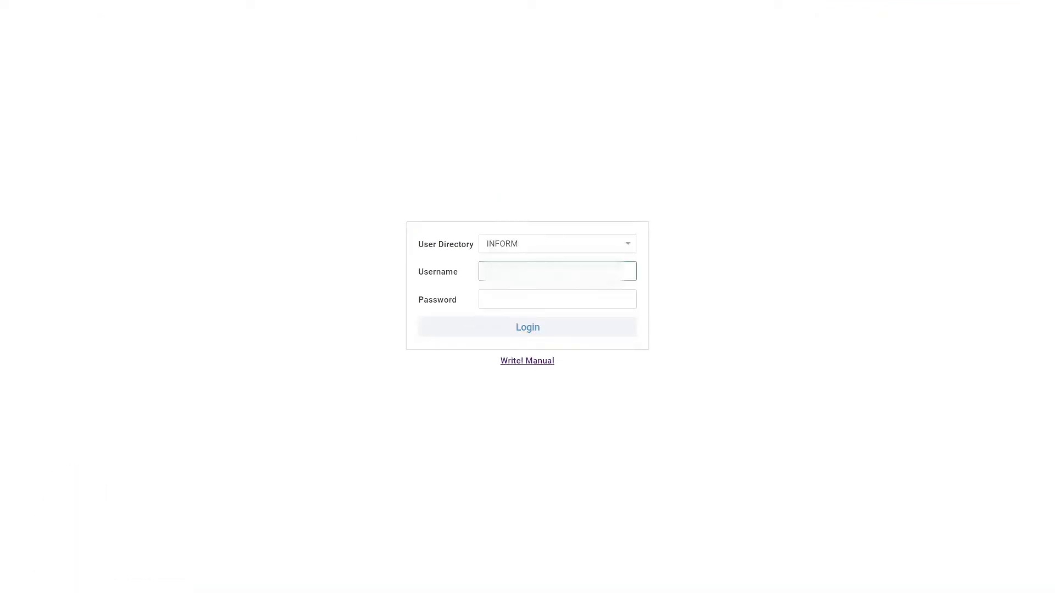
key(Tab)
text(**********)
key(Return)
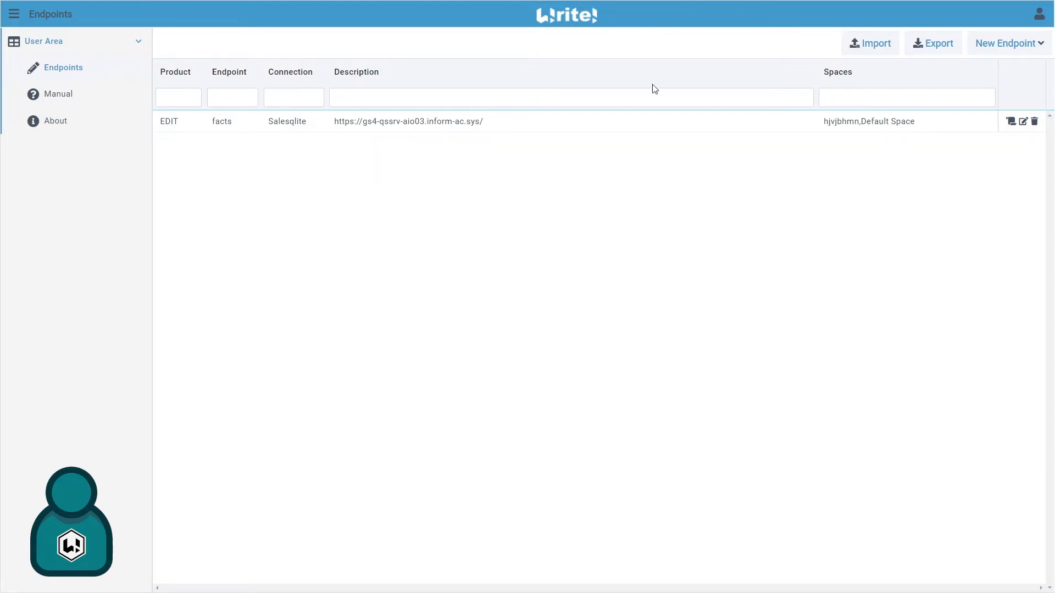
click(1023, 122)
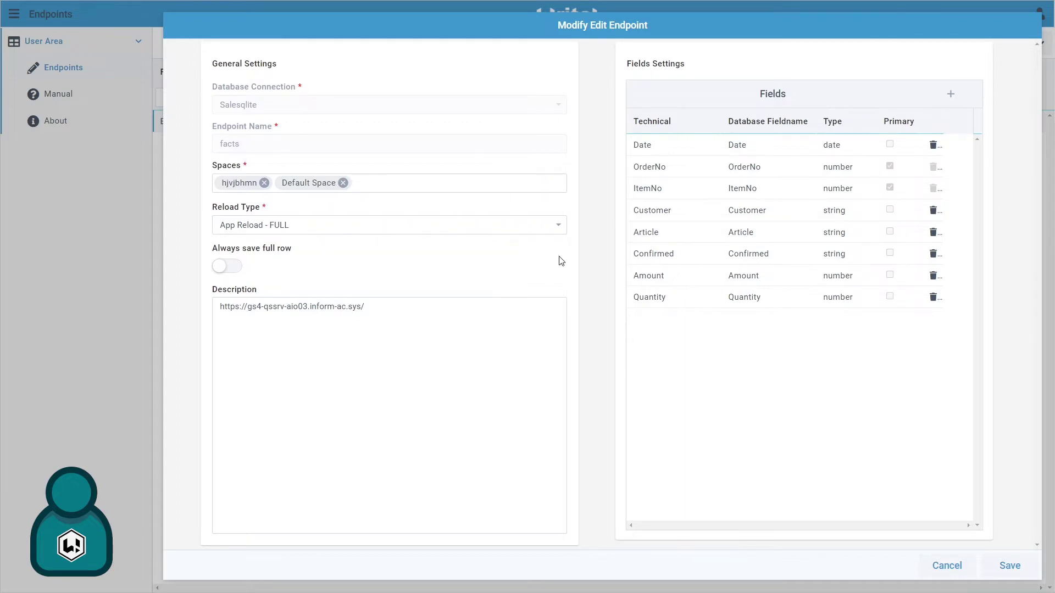
click(998, 564)
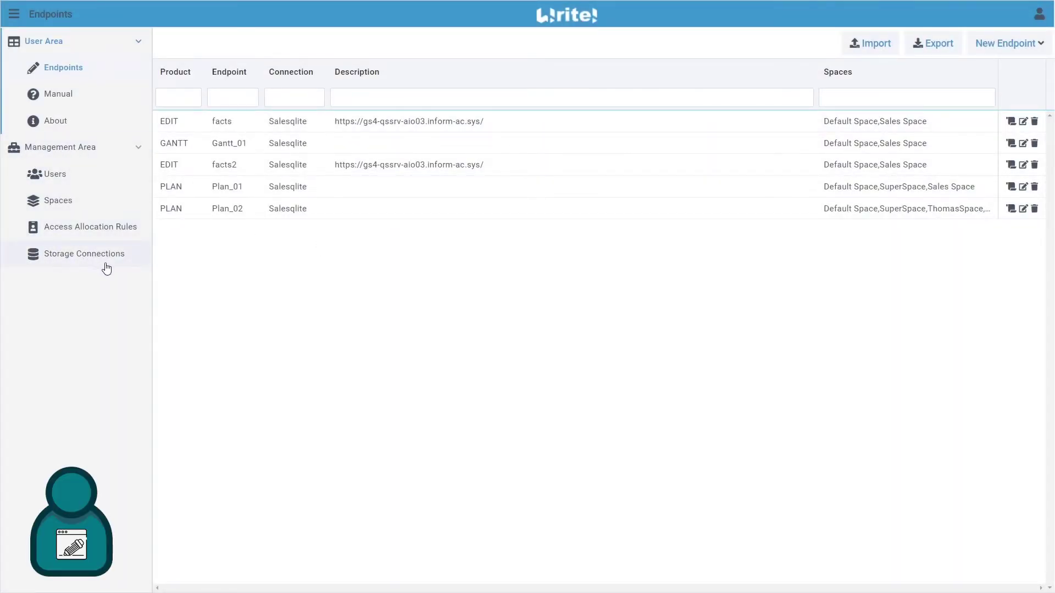
Step: Check WMC User's role, spaces and products, then save it with Default and Sales Space
click(58, 174)
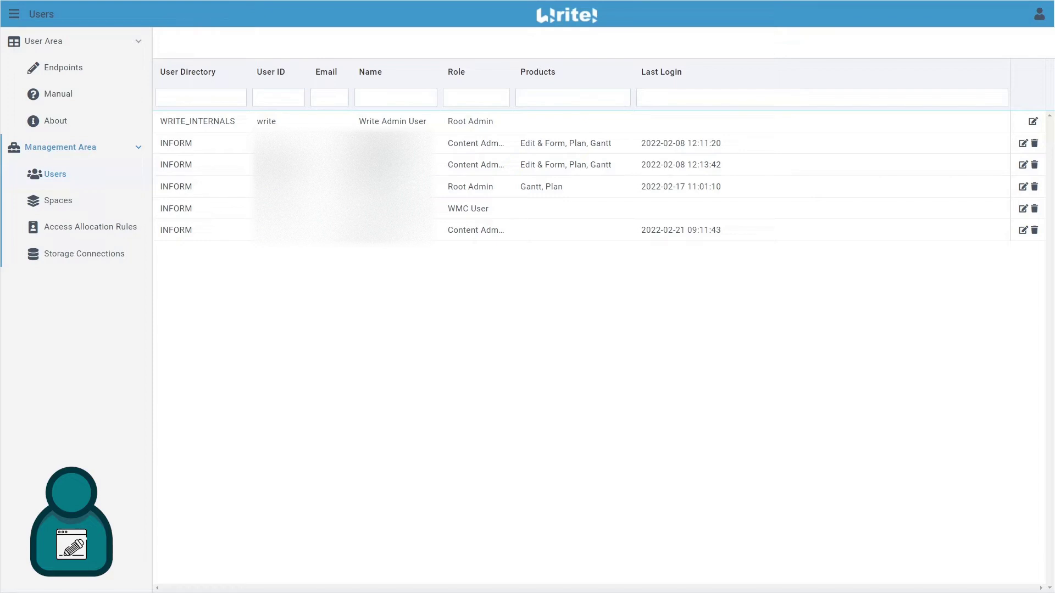
click(1022, 209)
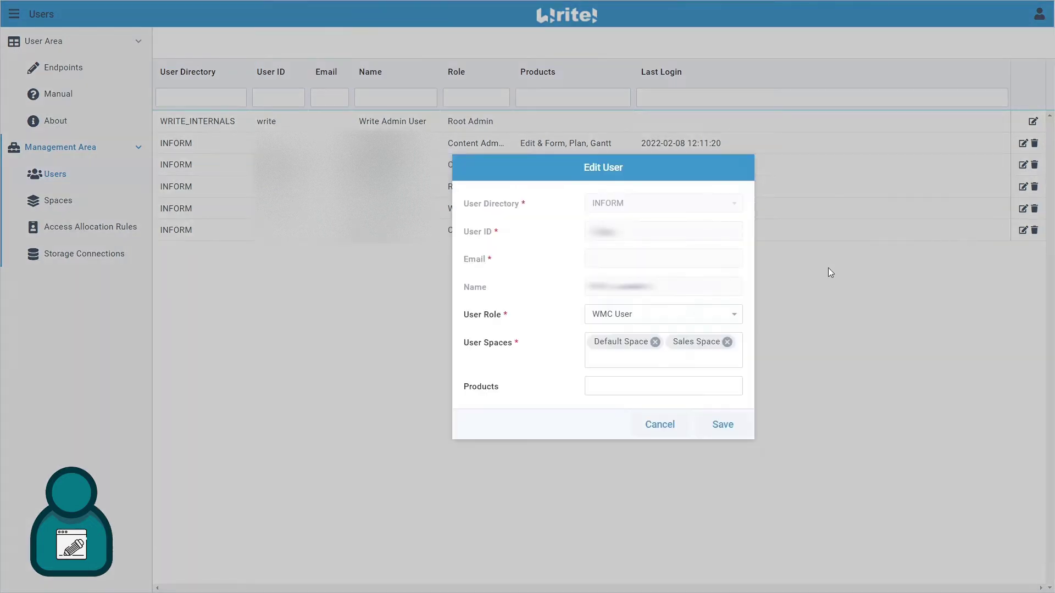
click(735, 316)
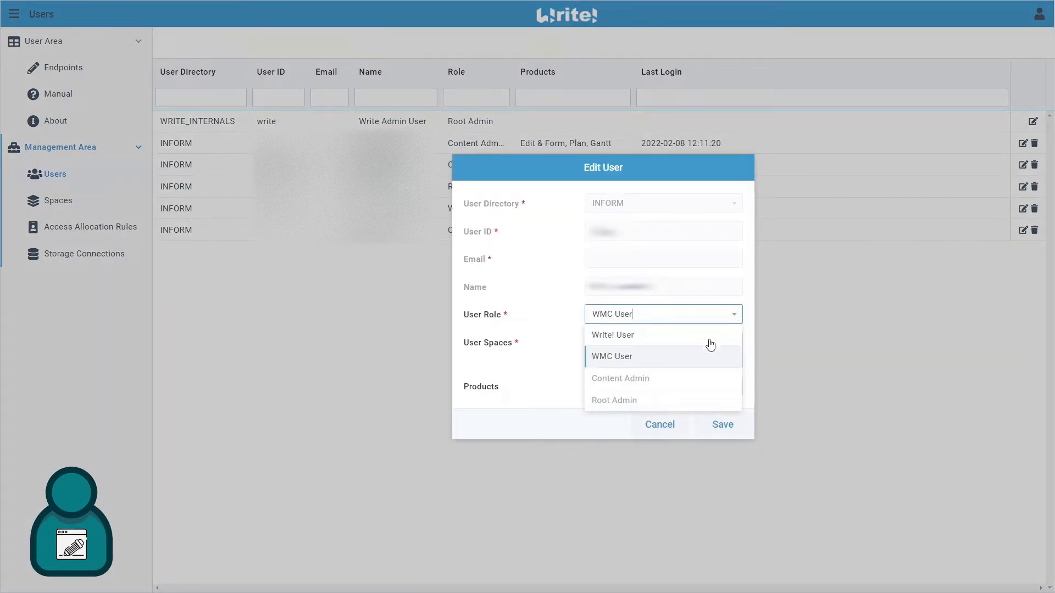
click(571, 360)
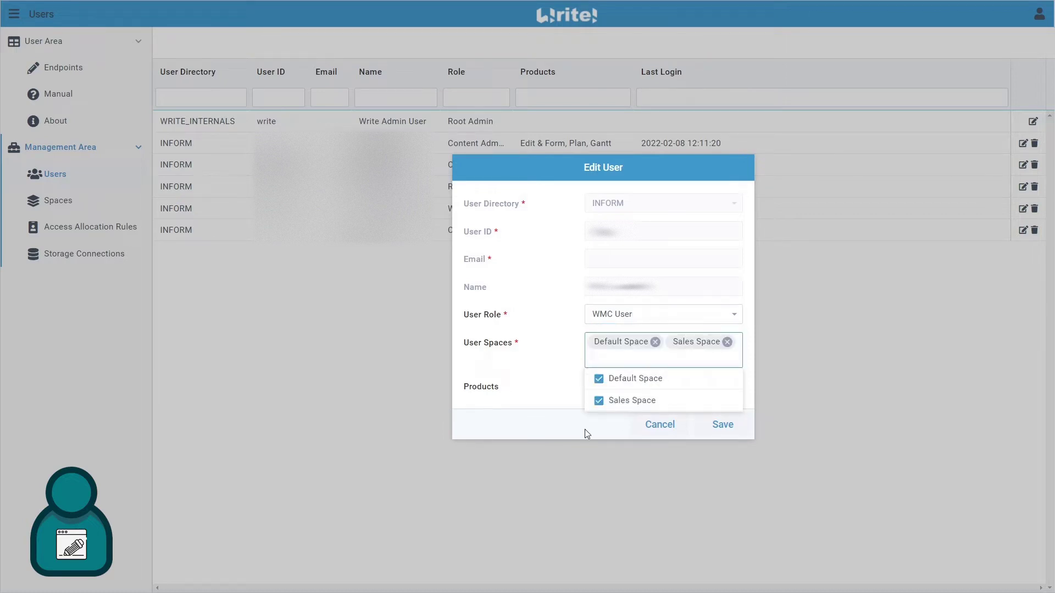
click(561, 395)
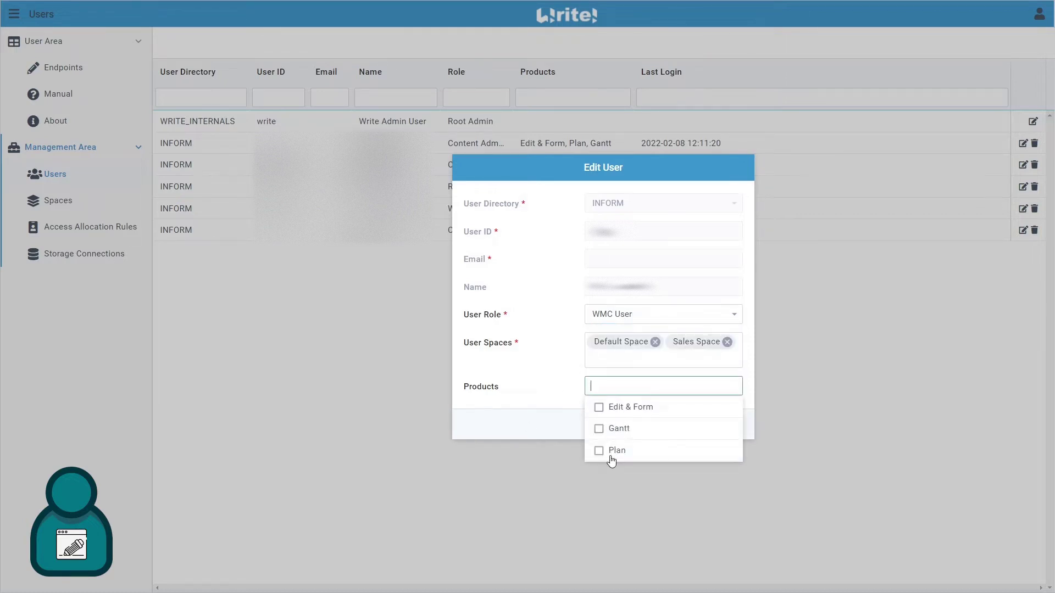
click(554, 396)
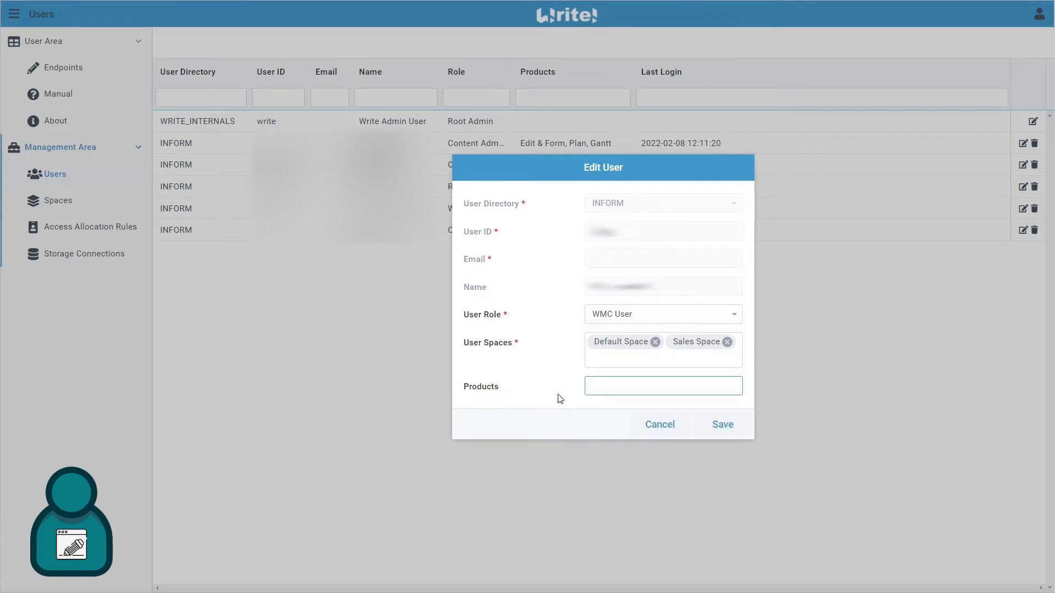
click(717, 427)
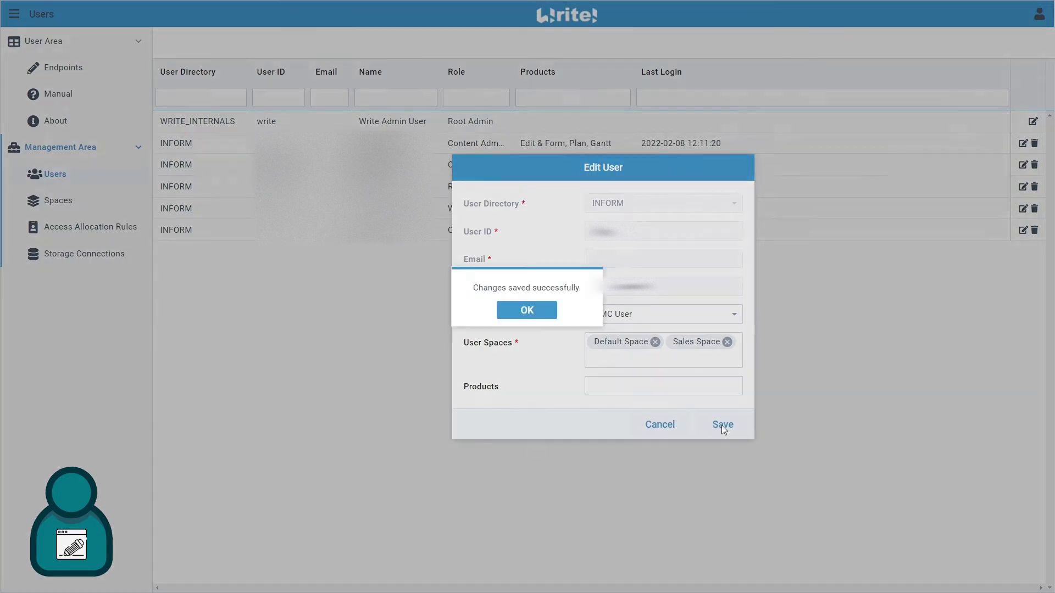
click(527, 310)
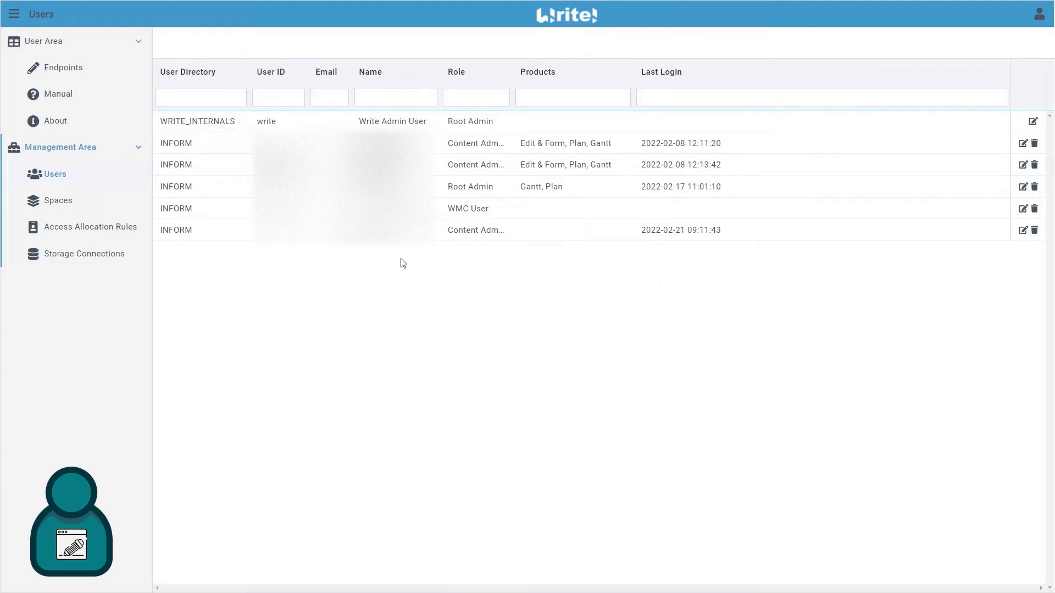
click(51, 201)
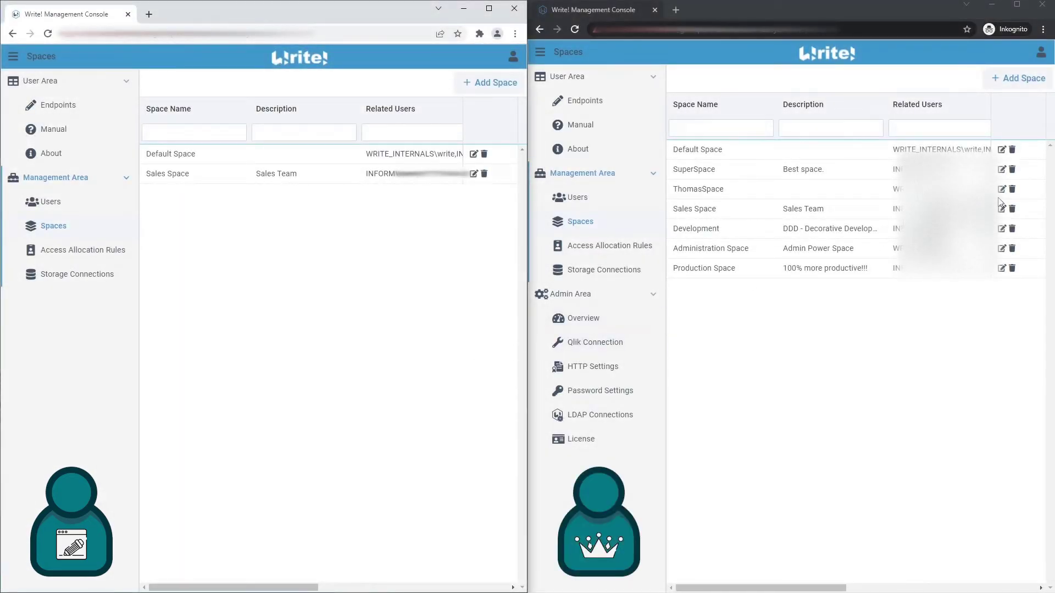
Step: Open the Sales Space settings twice, cancelling both times without changes
click(1000, 210)
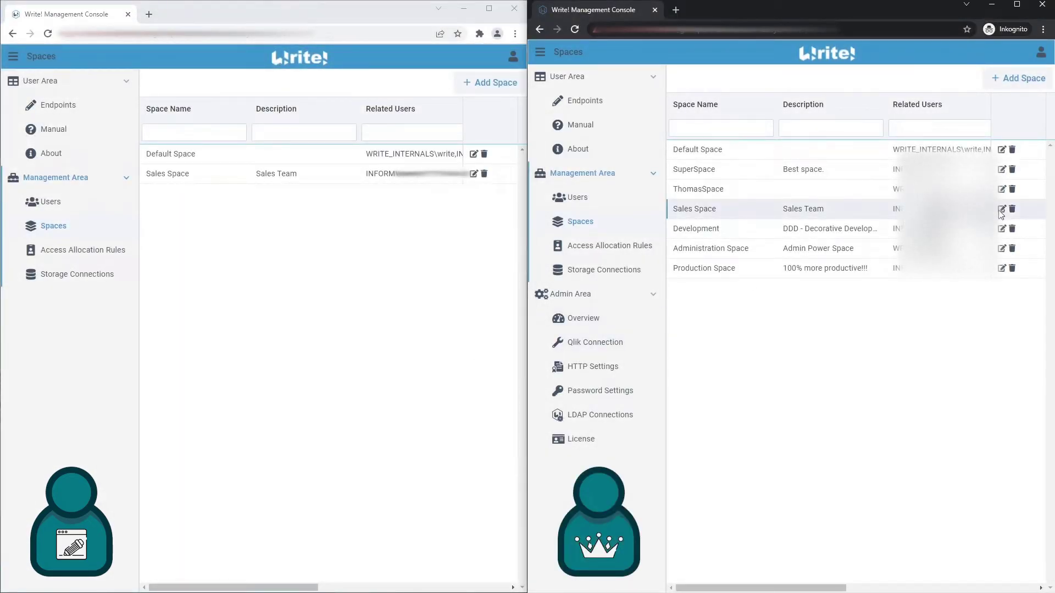
click(1002, 211)
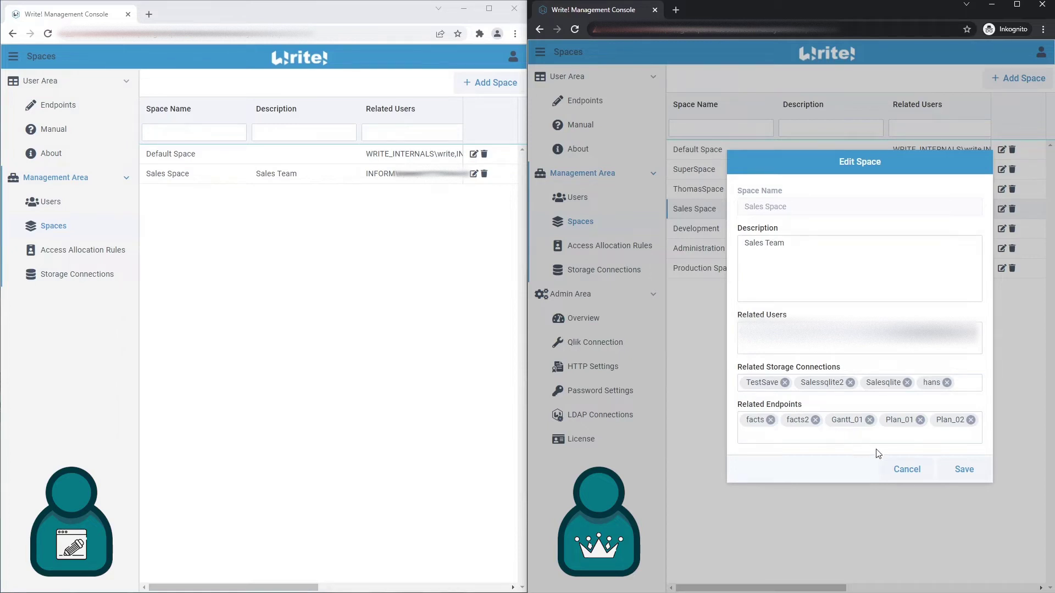
click(898, 470)
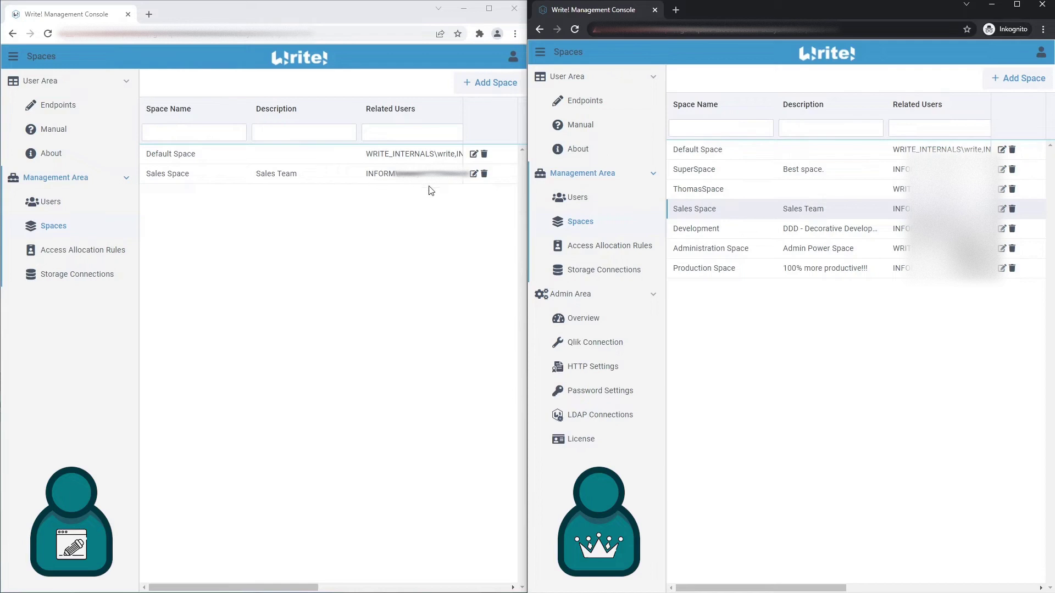
click(471, 181)
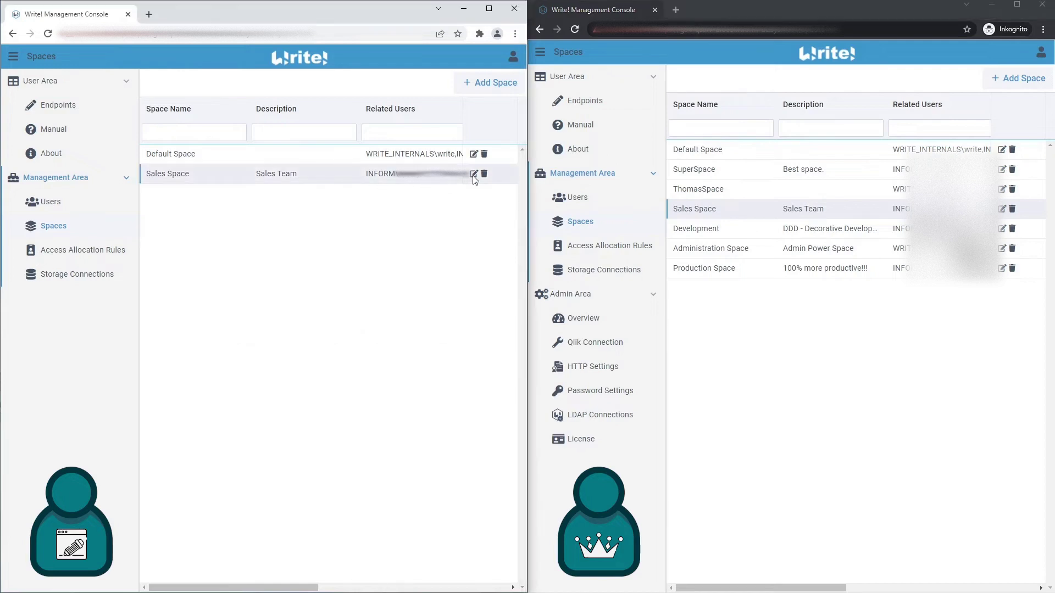
click(474, 175)
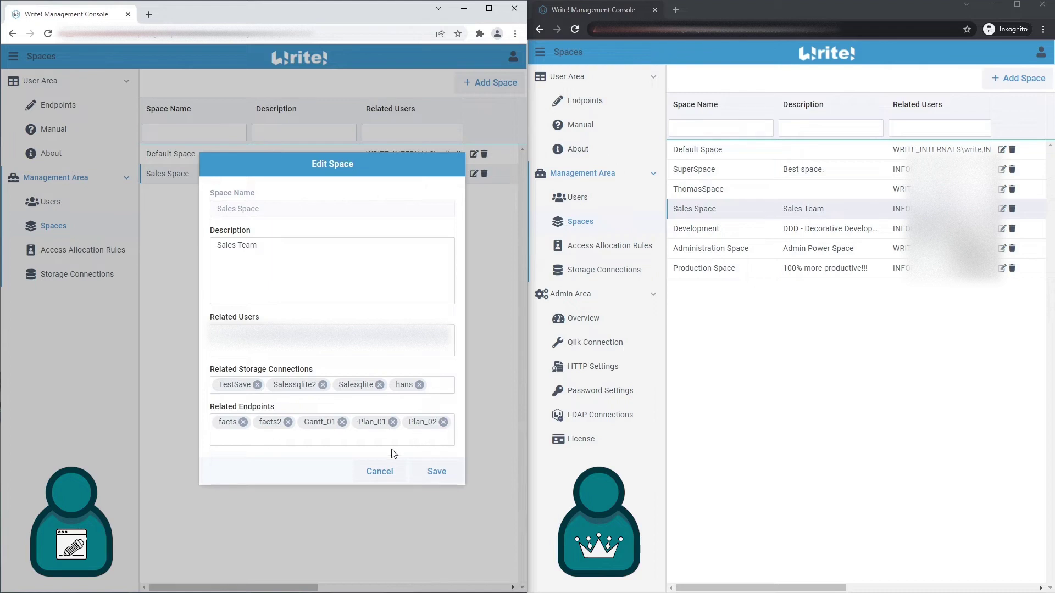
click(375, 470)
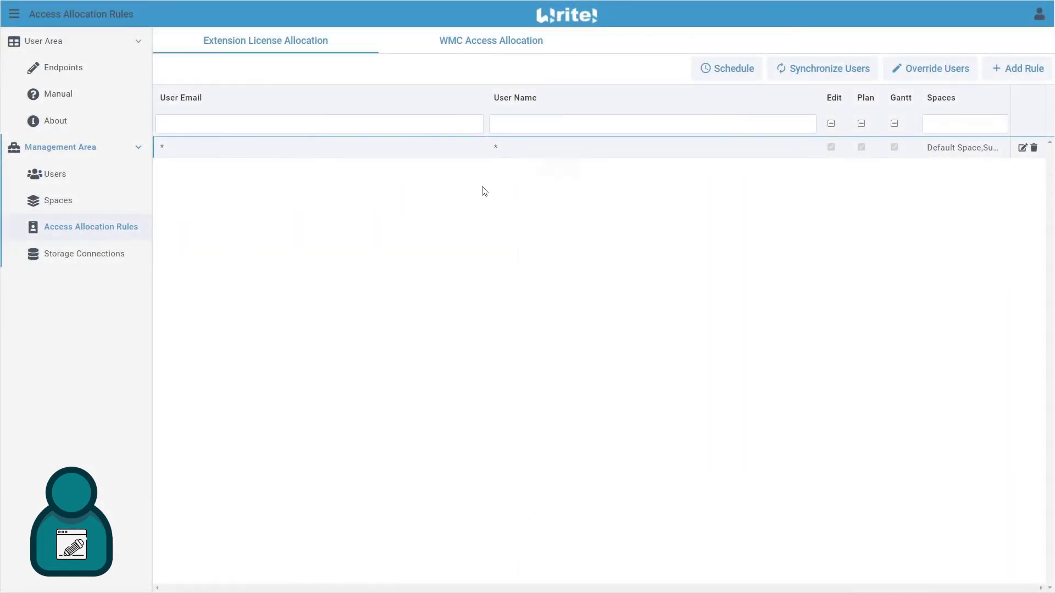
click(525, 49)
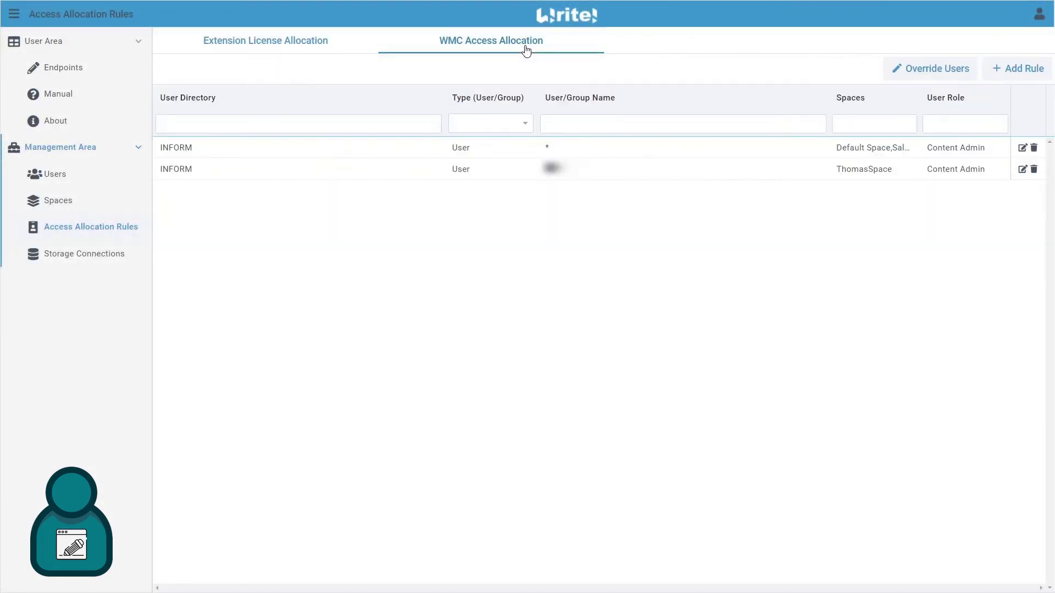
click(1022, 147)
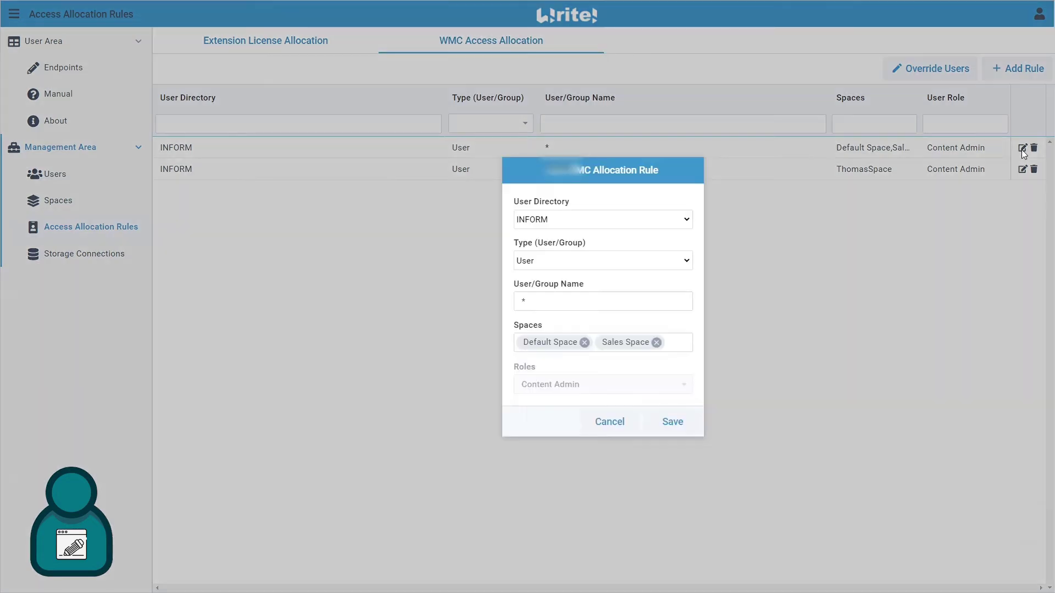
click(679, 224)
click(685, 221)
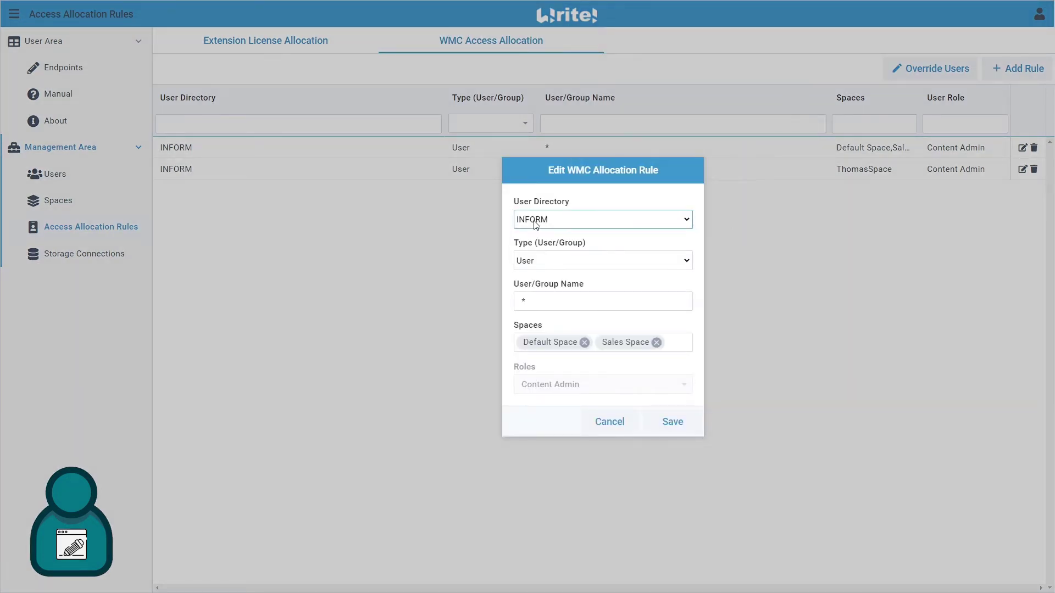
click(541, 259)
click(549, 261)
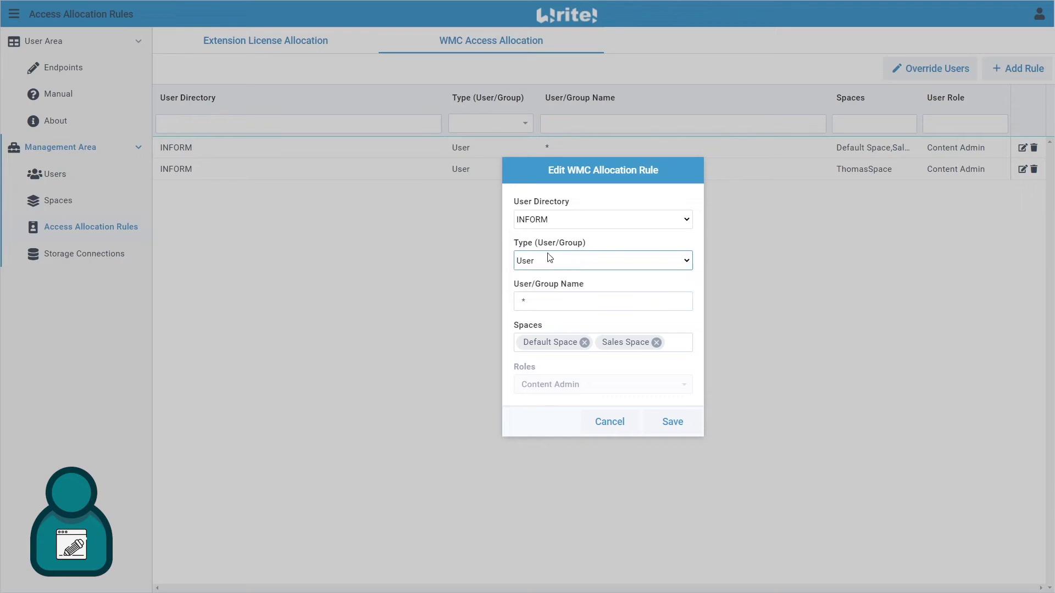
click(551, 299)
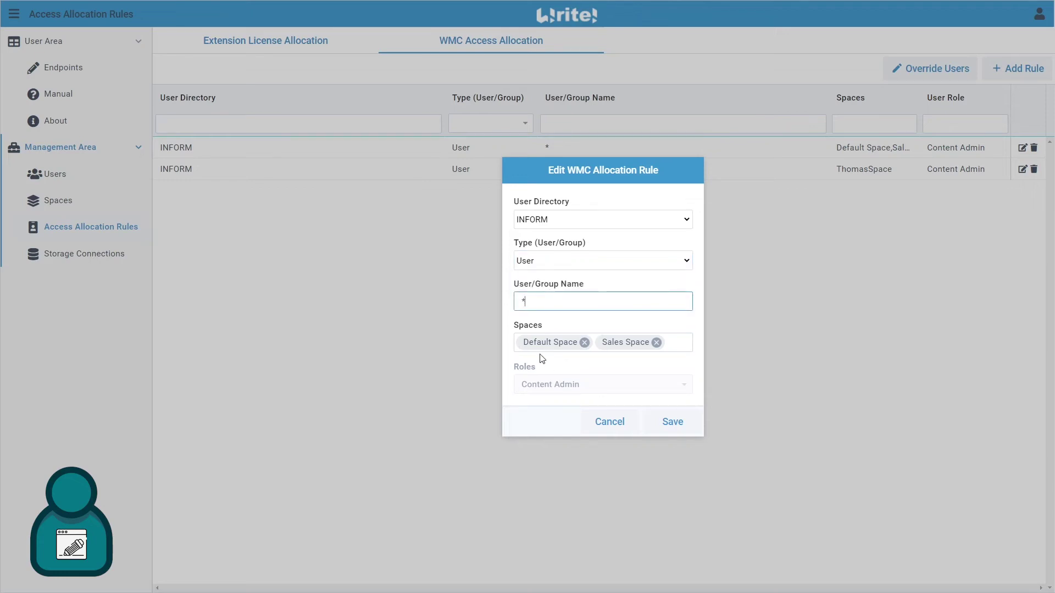
click(671, 423)
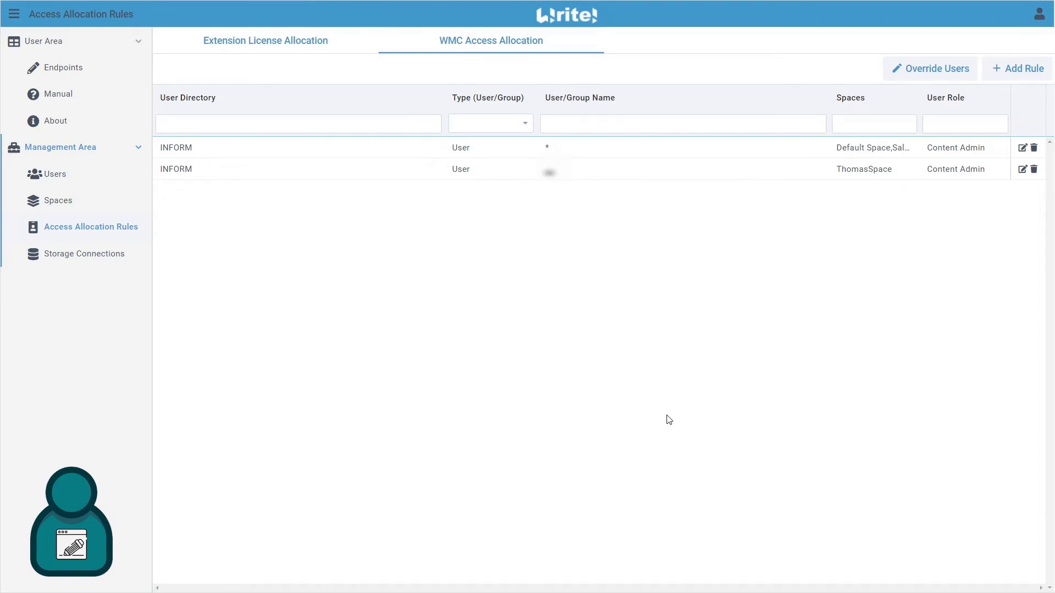
click(280, 41)
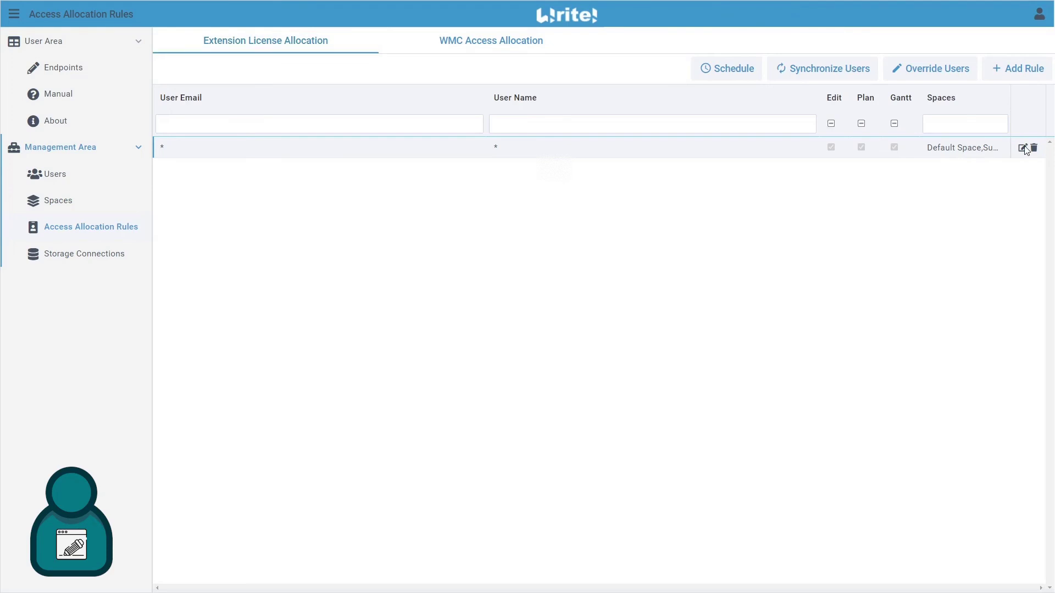
click(1026, 150)
Step: Select the wildcard user email and save the extension allocation rule
click(528, 241)
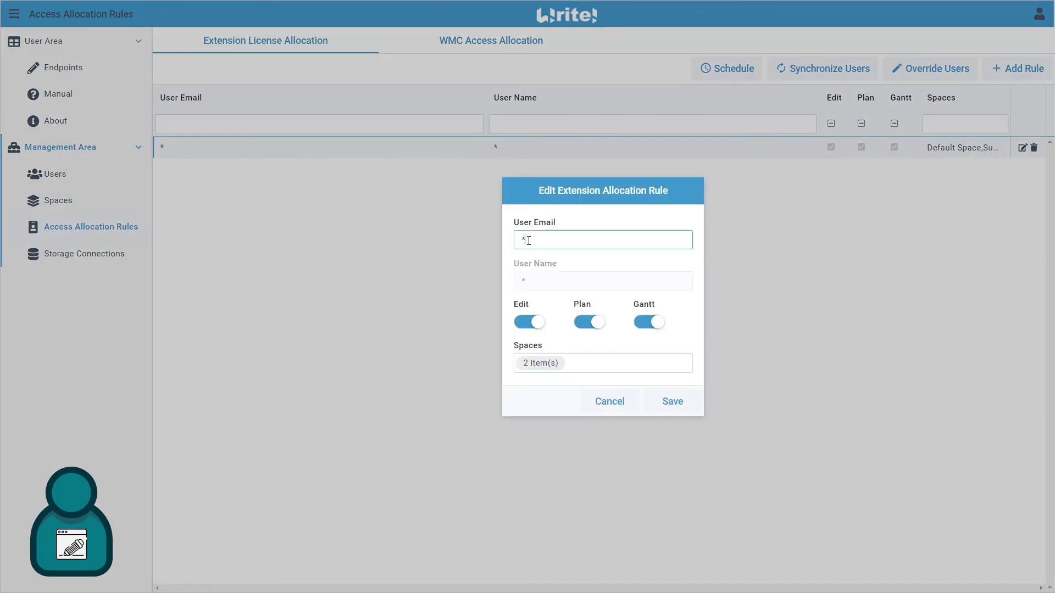
double_click(535, 233)
click(666, 403)
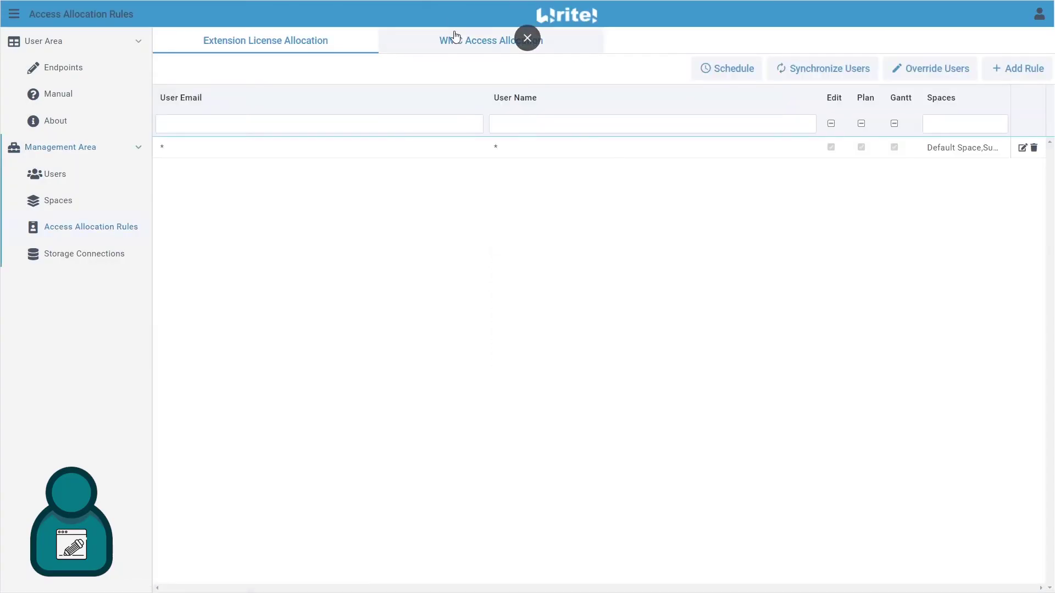
Step: Inspect the first WMC allocation rule, then view Qlik Connection and HTTP Settings
click(455, 41)
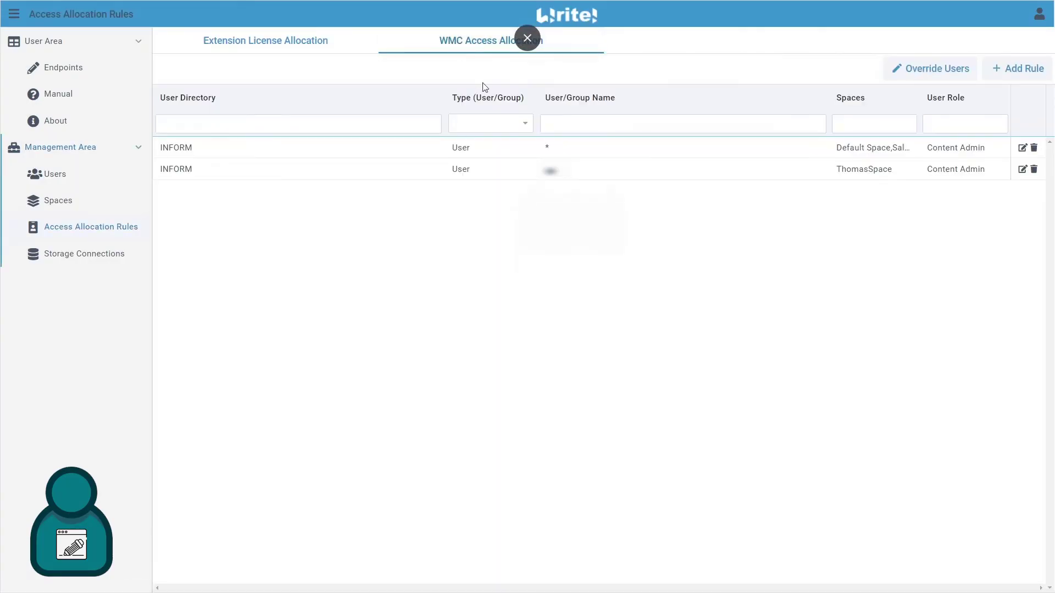
click(1022, 149)
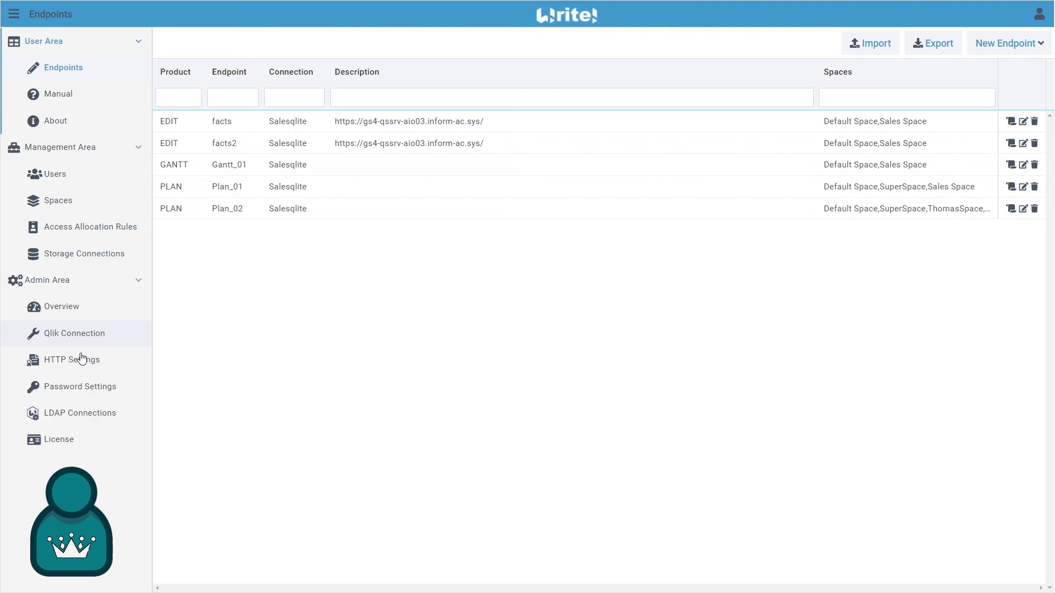
click(80, 348)
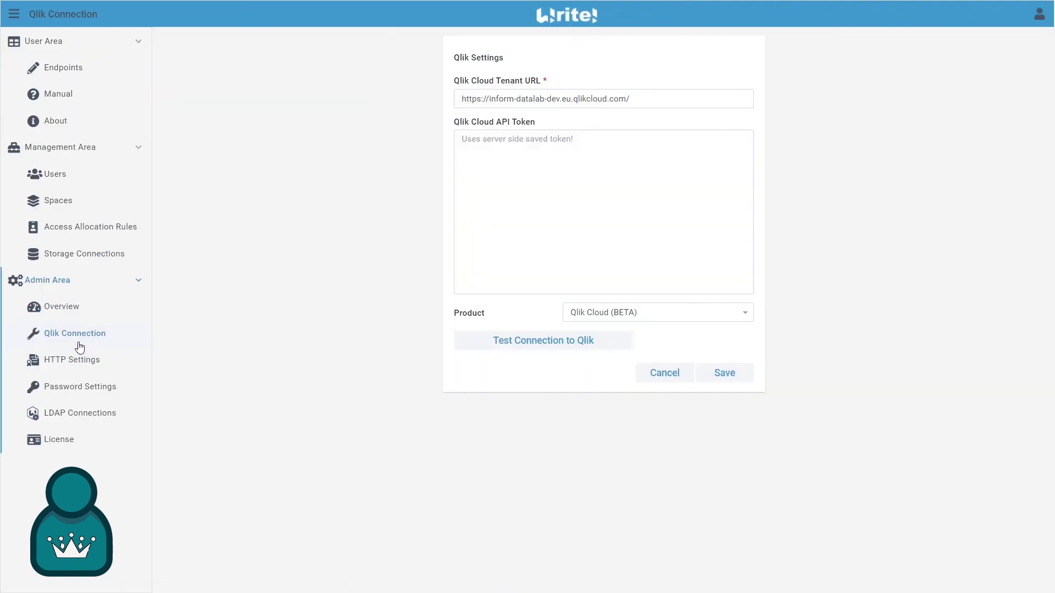
click(77, 363)
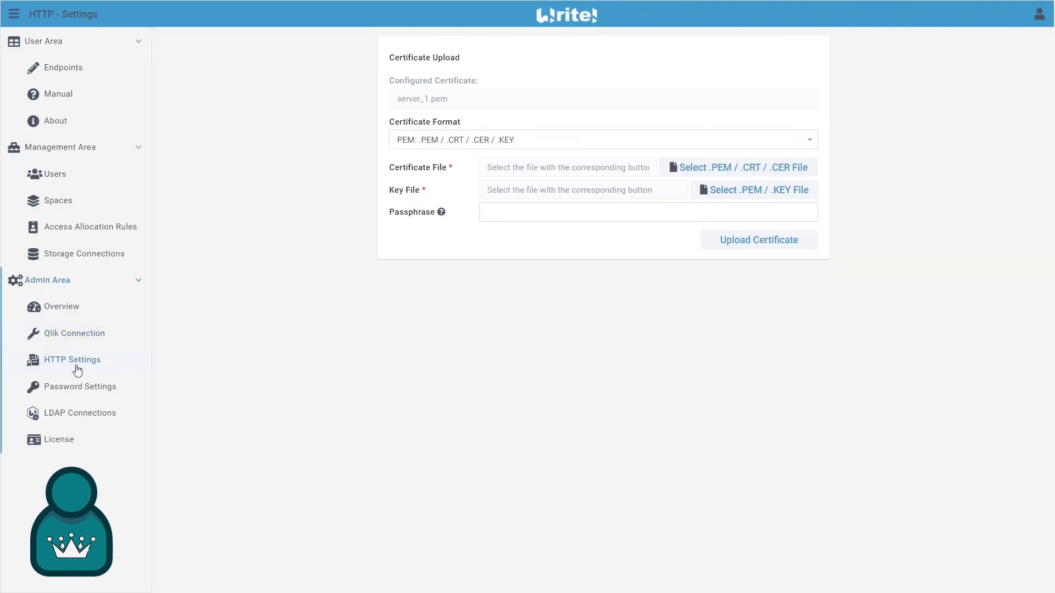